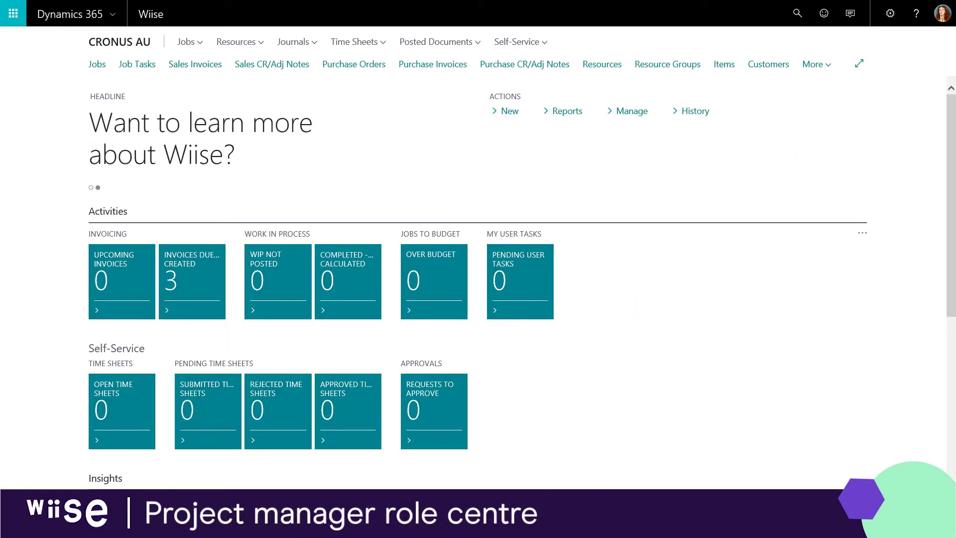
# - Scroll the role centre down to Insights and view the Job Actual Price to Budget Price chart
pyautogui.scroll(-7, 948, 154)
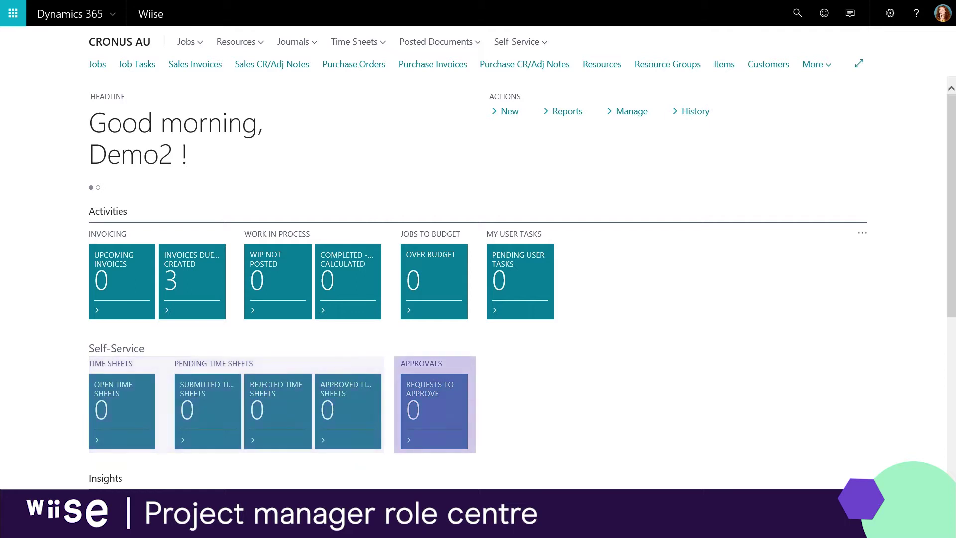
pyautogui.scroll(-5, 945, 154)
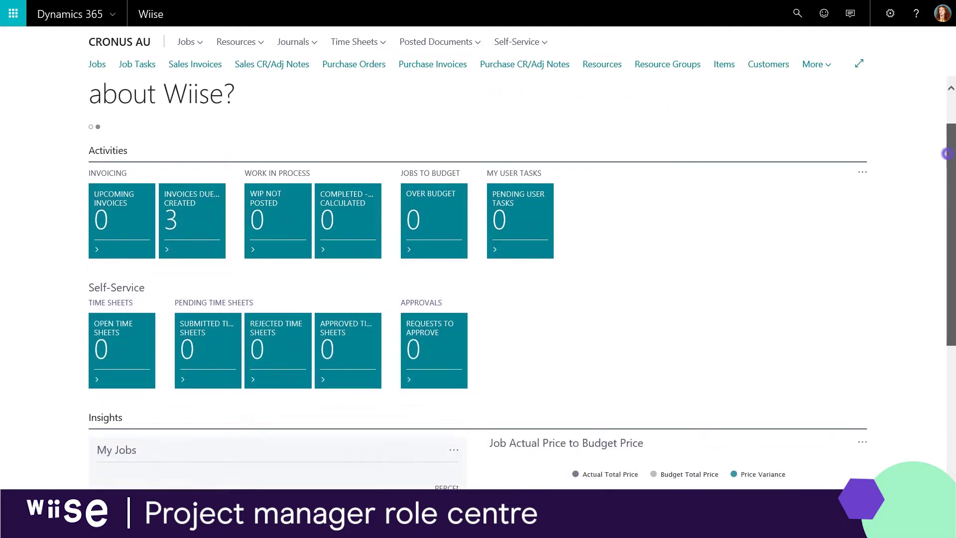
pyautogui.scroll(-2, 944, 154)
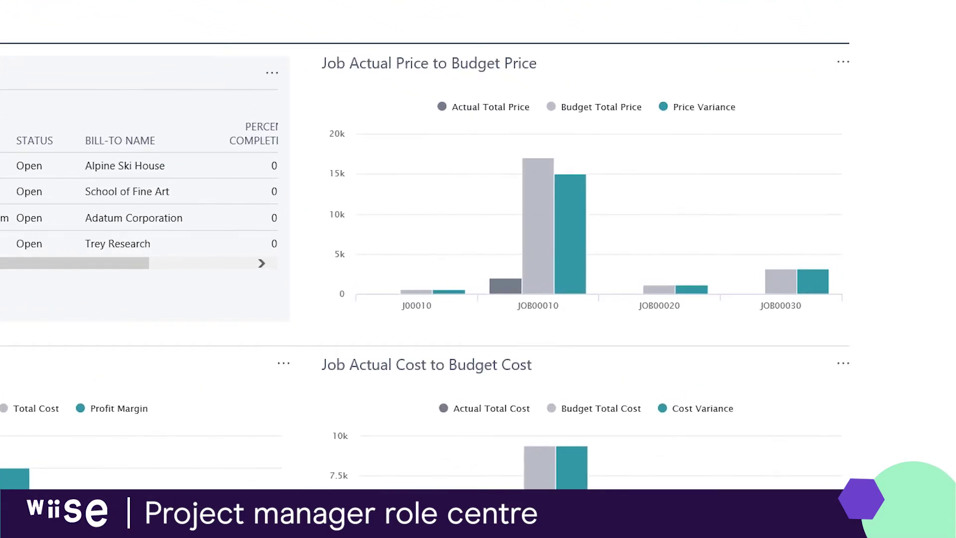
pyautogui.moveTo(510, 284)
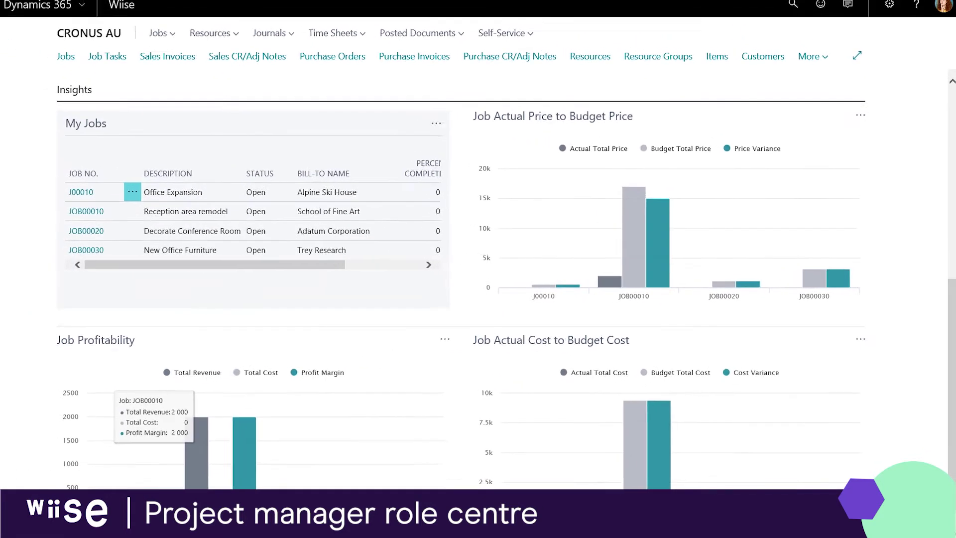
# - Open the Jobs list, filter it to the Unassigned view, and show the views as tabs
pyautogui.click(65, 56)
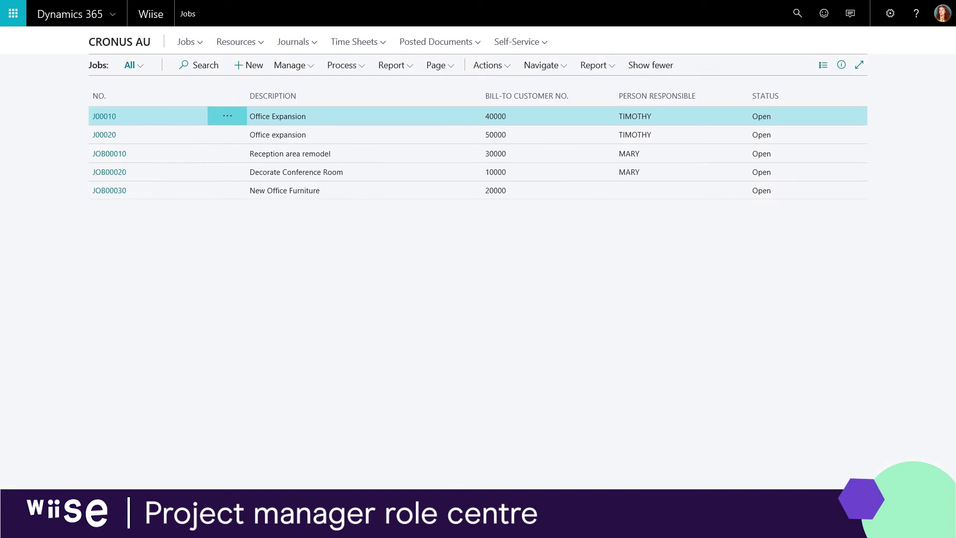
pyautogui.click(132, 66)
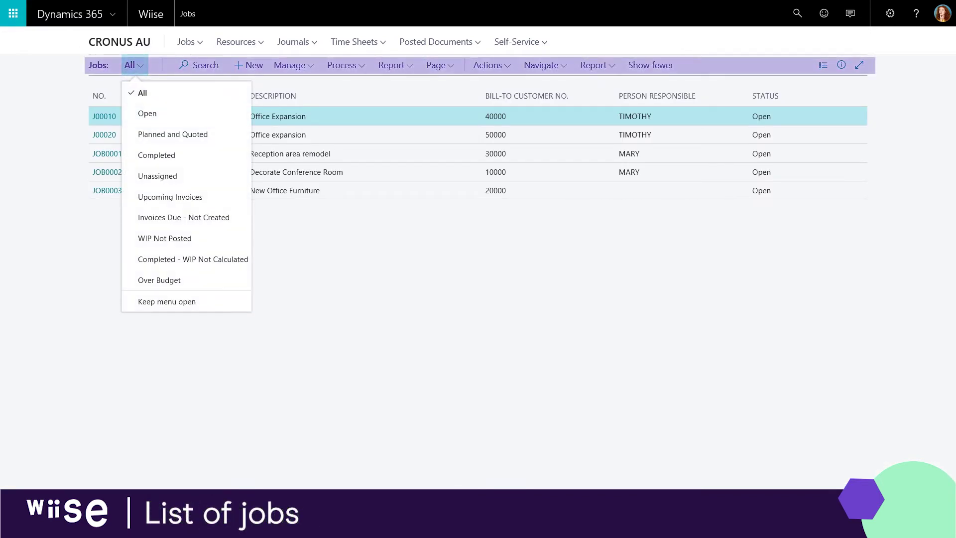
pyautogui.click(157, 176)
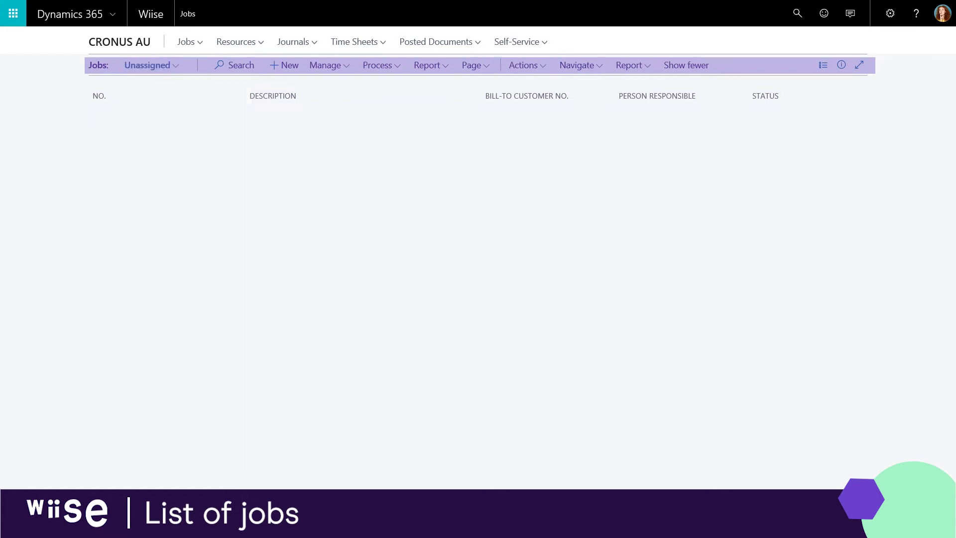
pyautogui.click(174, 66)
pyautogui.click(99, 301)
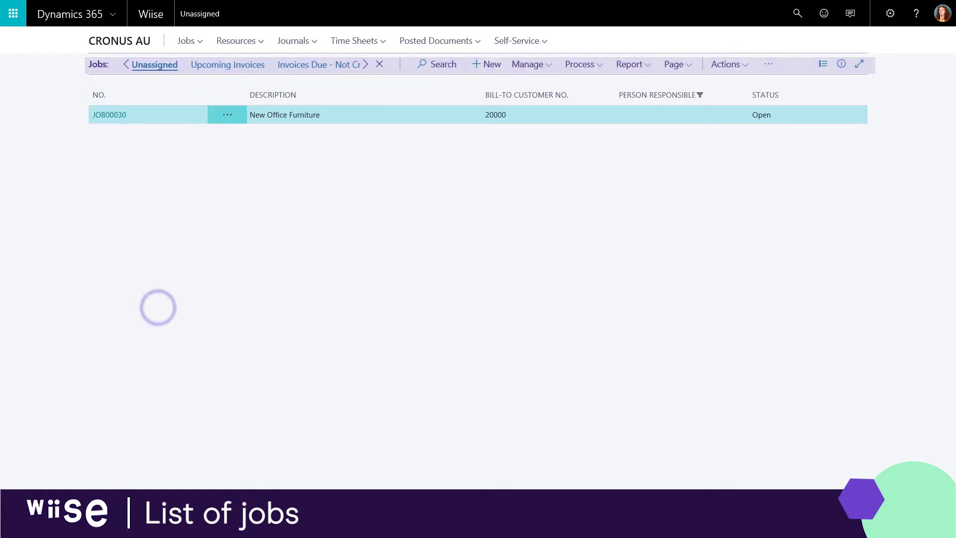
# - Return to the All jobs view and open job JOB00010 Reception area remodel
pyautogui.click(125, 65)
pyautogui.click(125, 64)
pyautogui.click(131, 64)
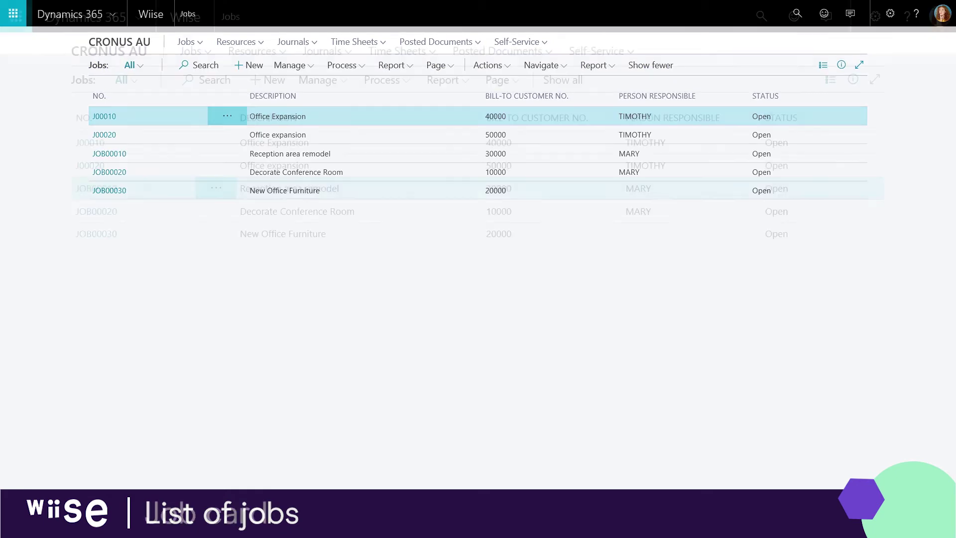
pyautogui.click(122, 153)
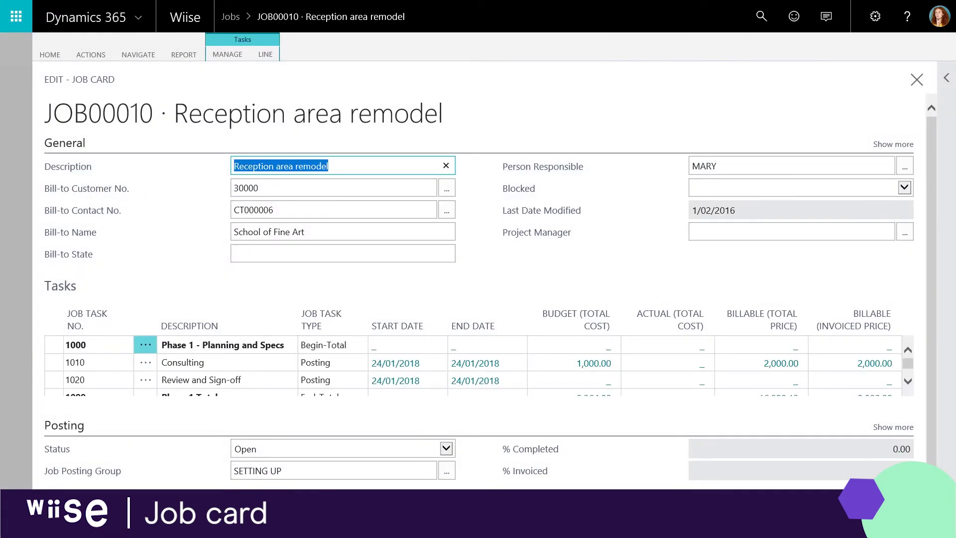
# - Make the second listed user project manager, collapse General, and review the job status options
pyautogui.click(904, 232)
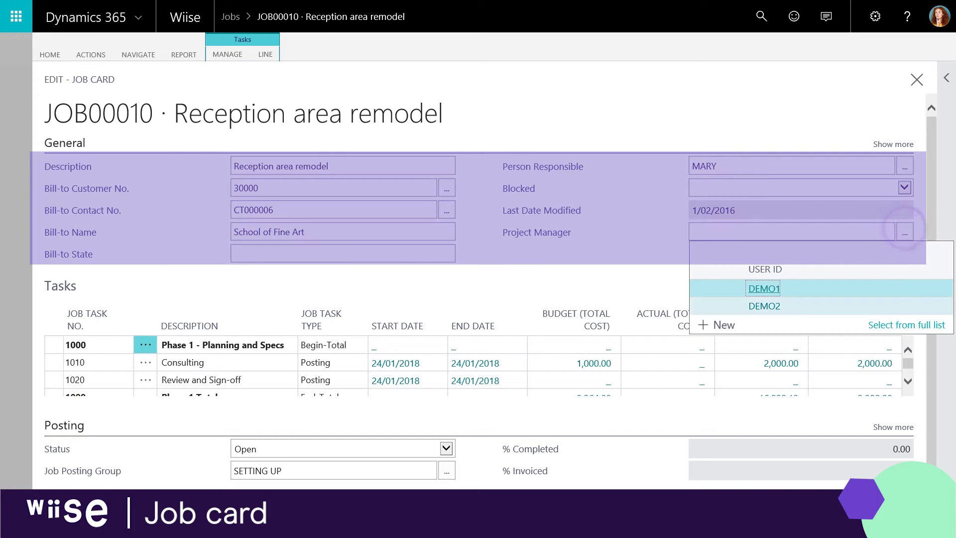
pyautogui.click(771, 306)
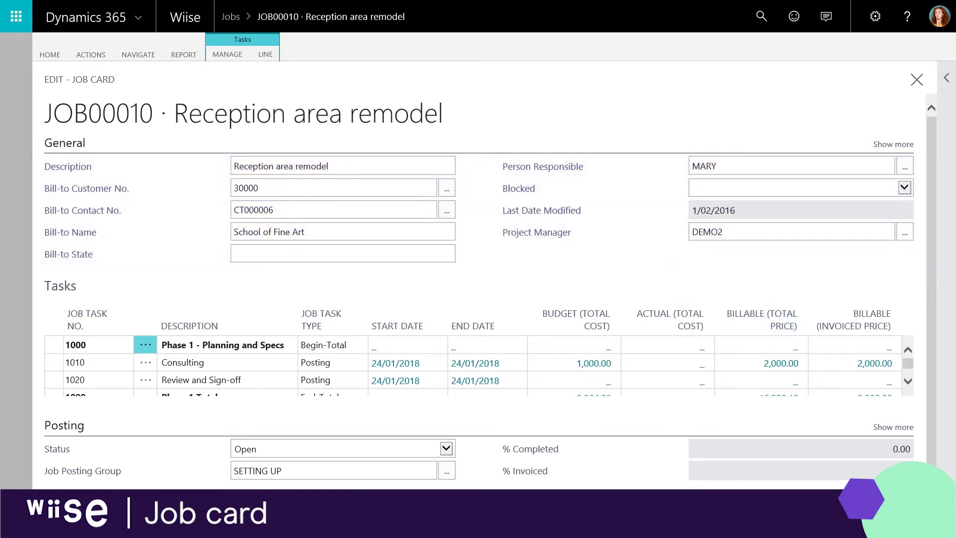
pyautogui.click(50, 140)
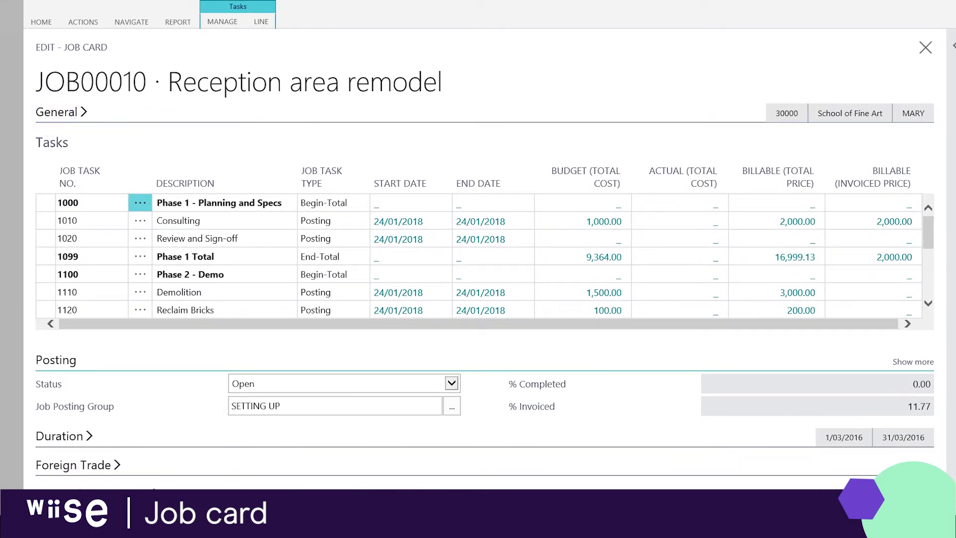
pyautogui.click(414, 384)
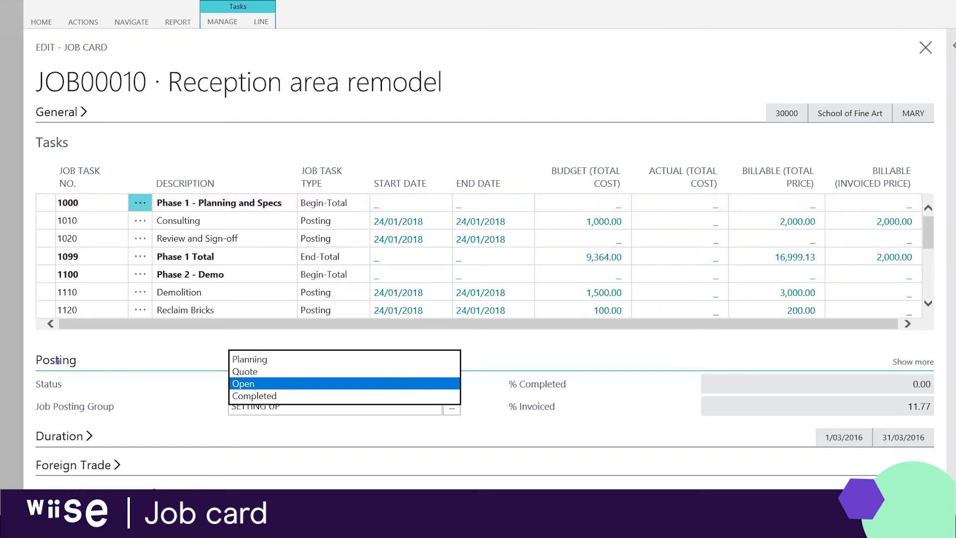
# - Inspect and collapse the Posting, Duration, Foreign Trade, and WIP and Recognition FastTabs
pyautogui.click(57, 360)
pyautogui.click(71, 436)
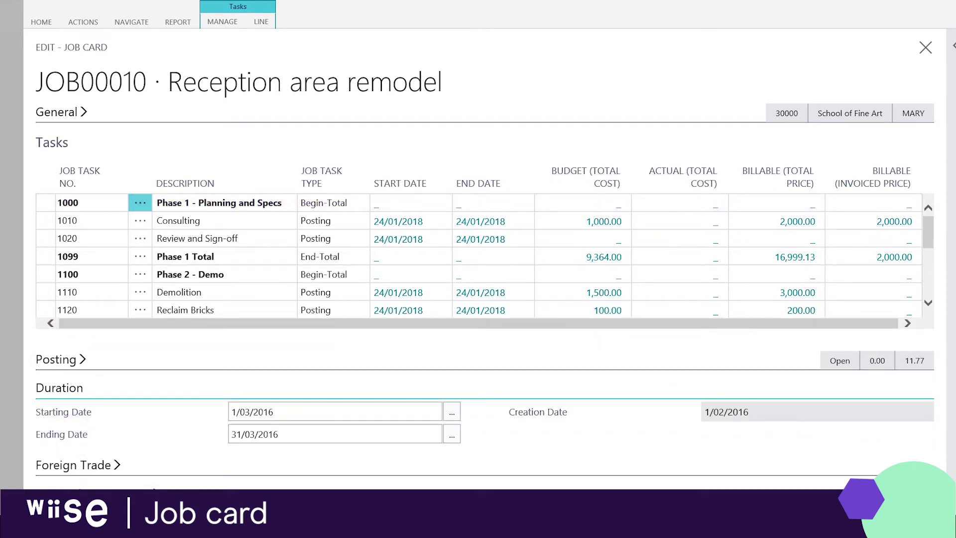
pyautogui.click(73, 386)
pyautogui.click(72, 461)
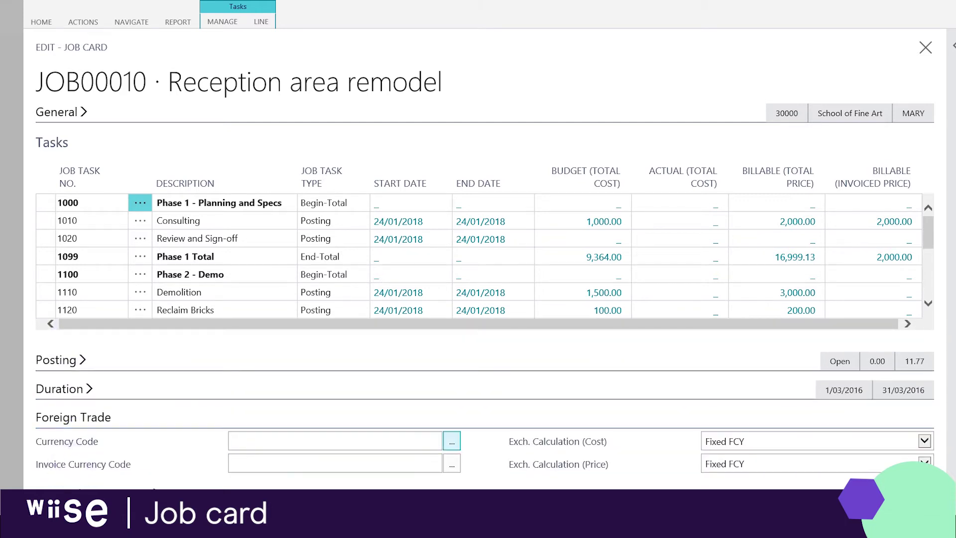
pyautogui.moveTo(67, 441)
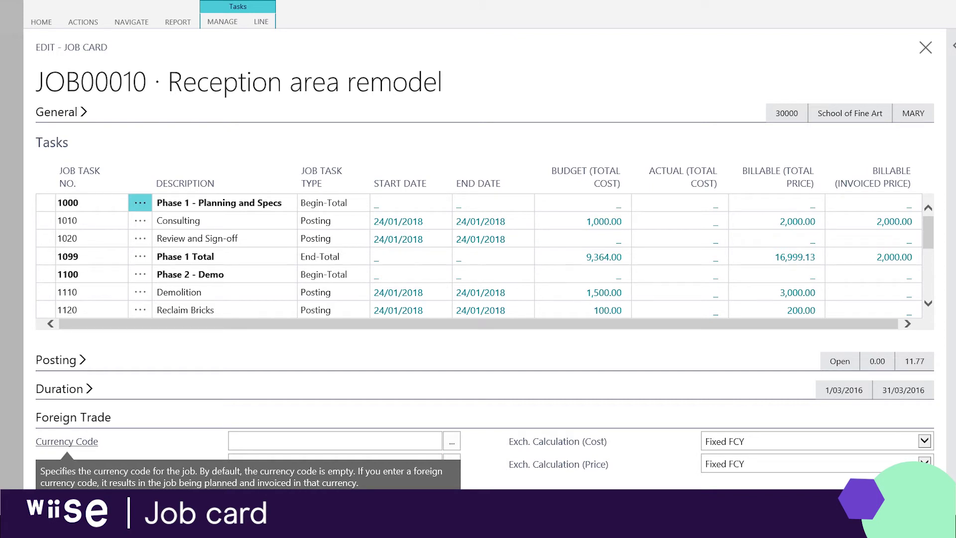
pyautogui.click(82, 418)
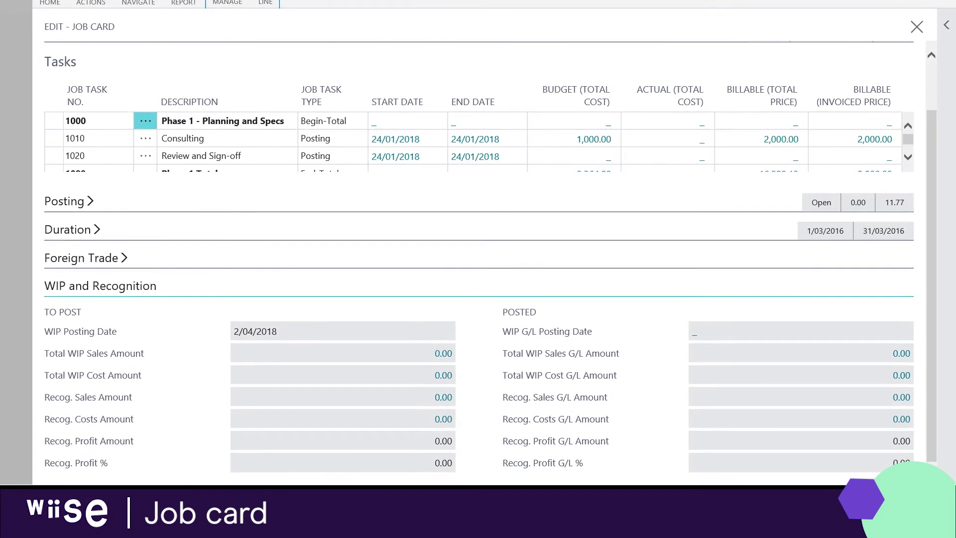
pyautogui.click(81, 289)
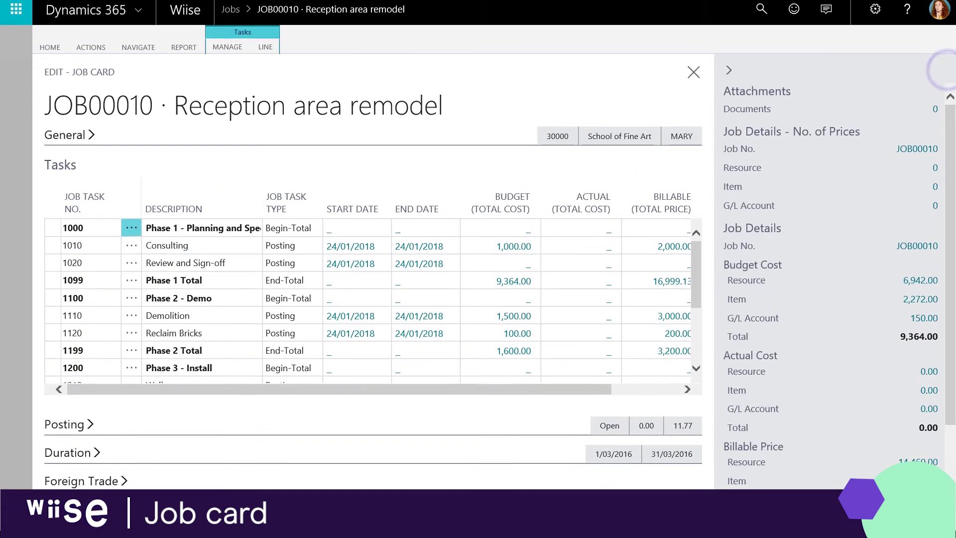
# - Open the Job Task Lines for JOB00010 from the Process actions
pyautogui.click(728, 77)
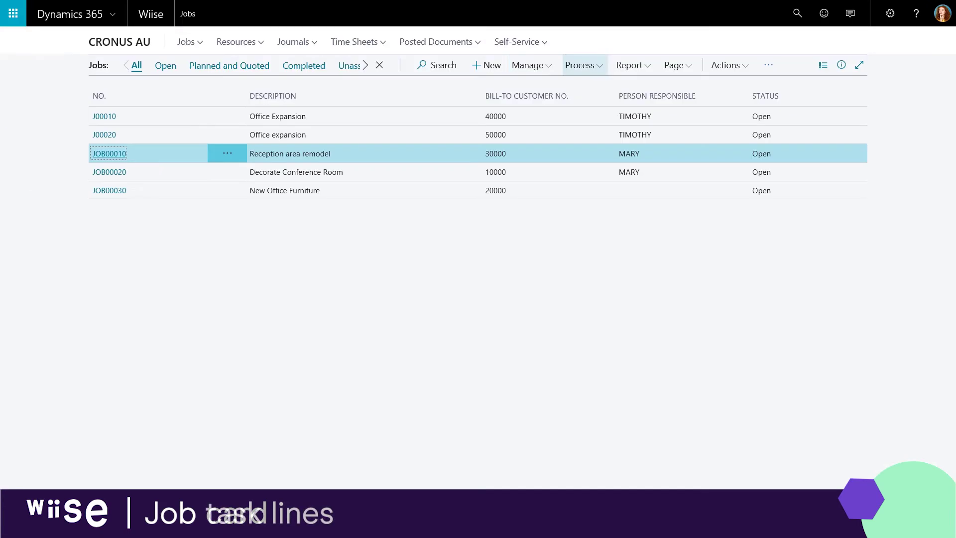
pyautogui.click(573, 65)
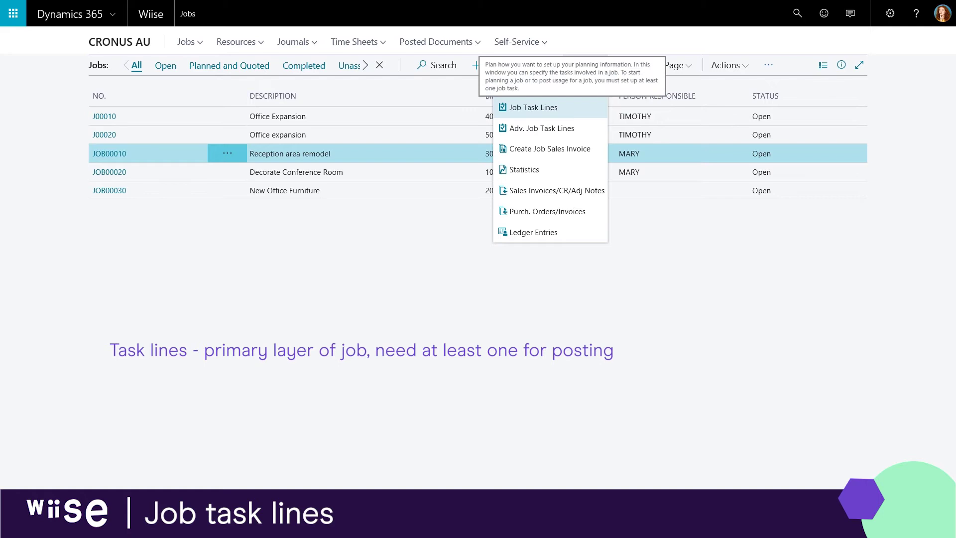
pyautogui.click(572, 106)
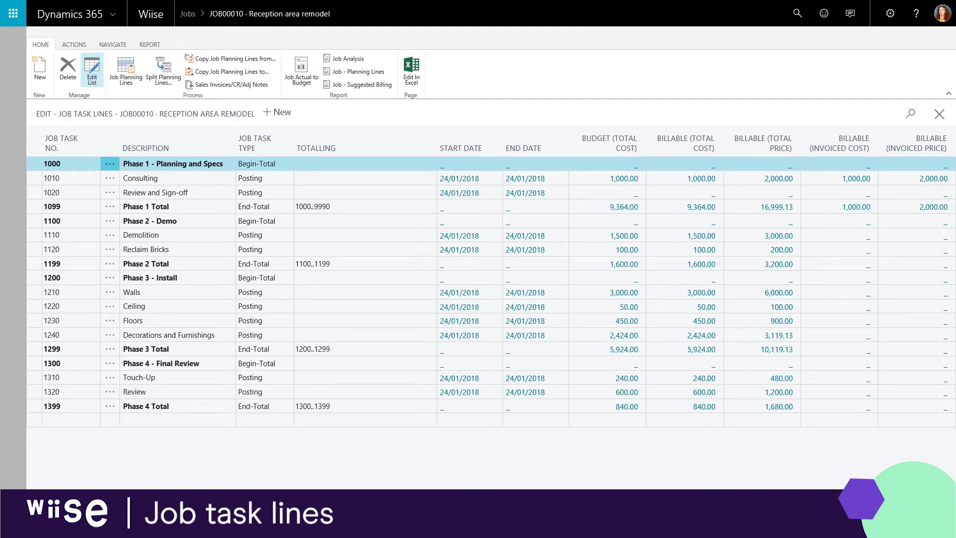
# - Review the job planning lines for task 1240 Decorations and Furnishings, scrolling across all columns
pyautogui.click(202, 334)
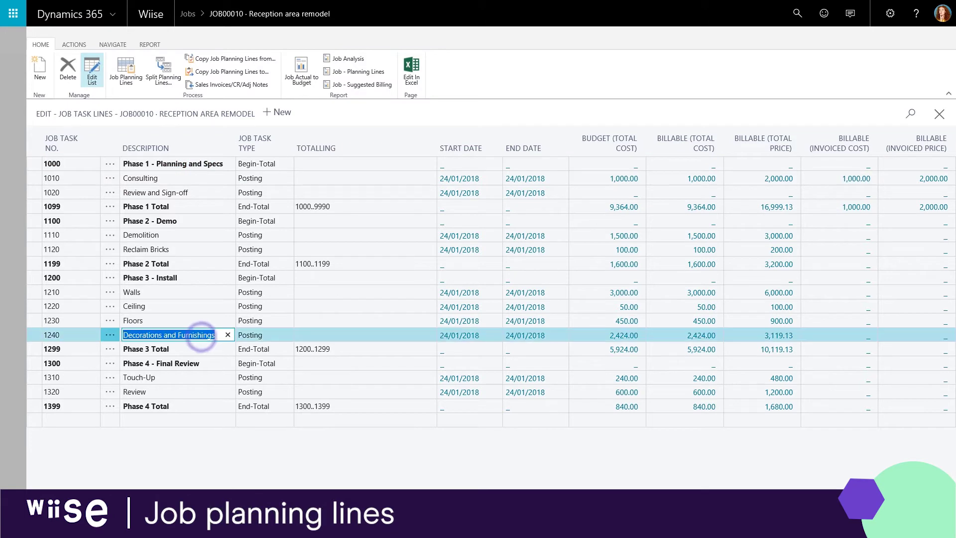
pyautogui.click(126, 70)
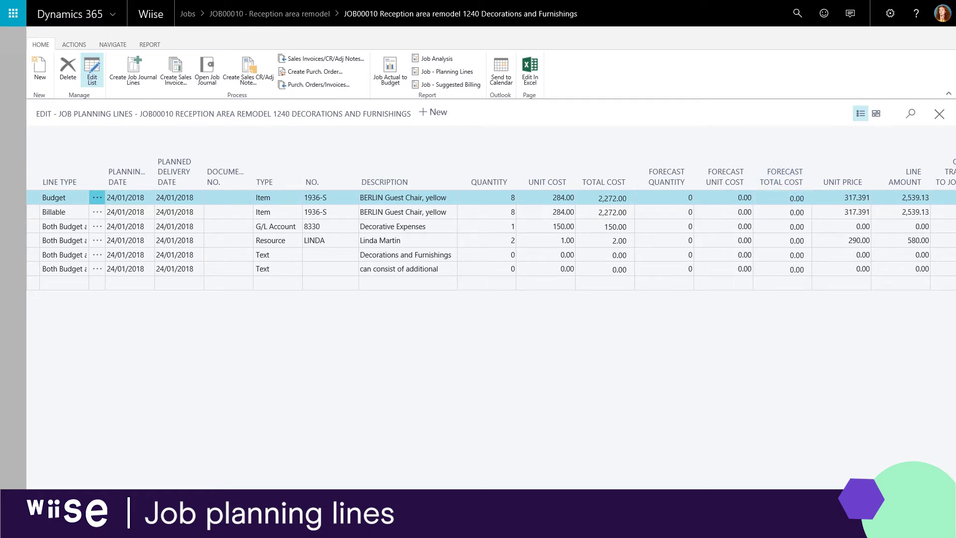
pyautogui.hscroll(8, 492, 224)
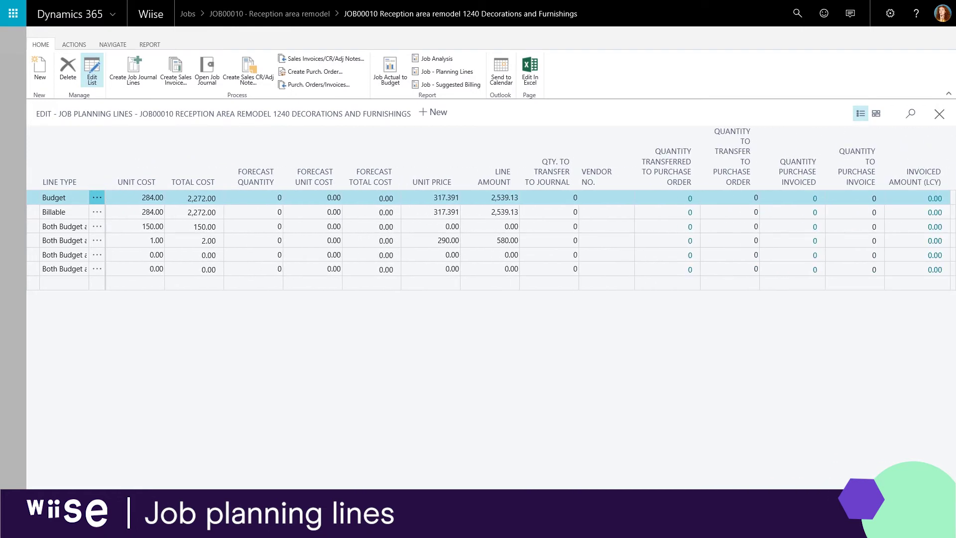
pyautogui.hscroll(-8, 530, 209)
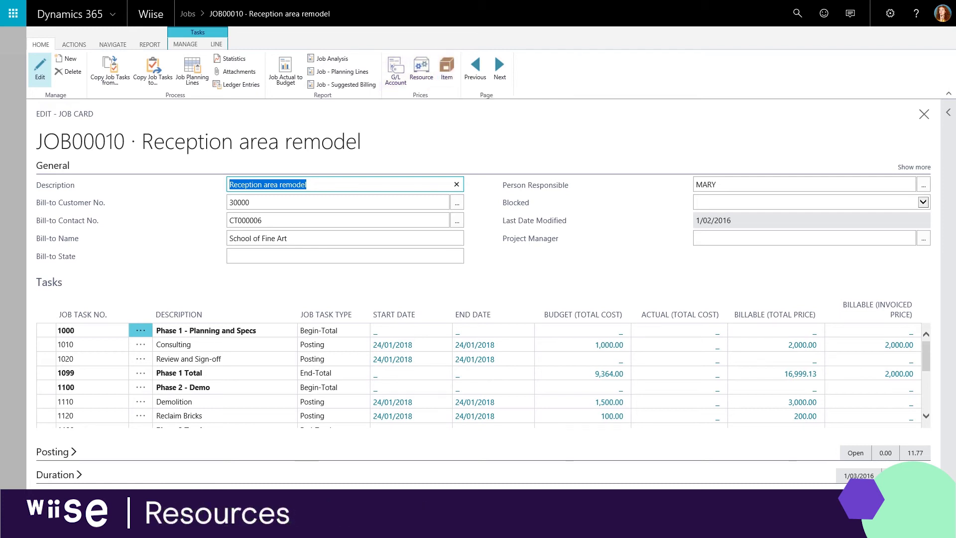
pyautogui.hotkey('alt', 'q')
pyautogui.write('resource')
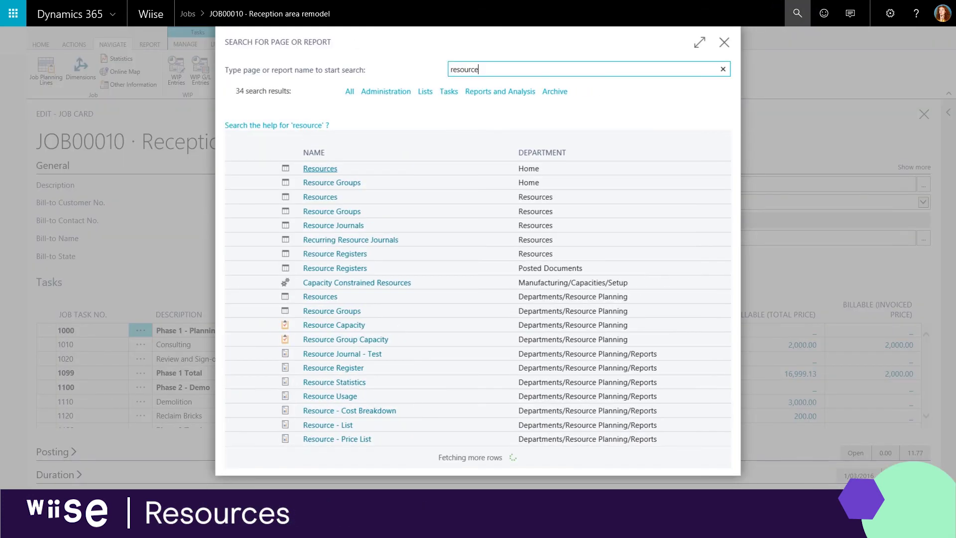
pyautogui.click(320, 168)
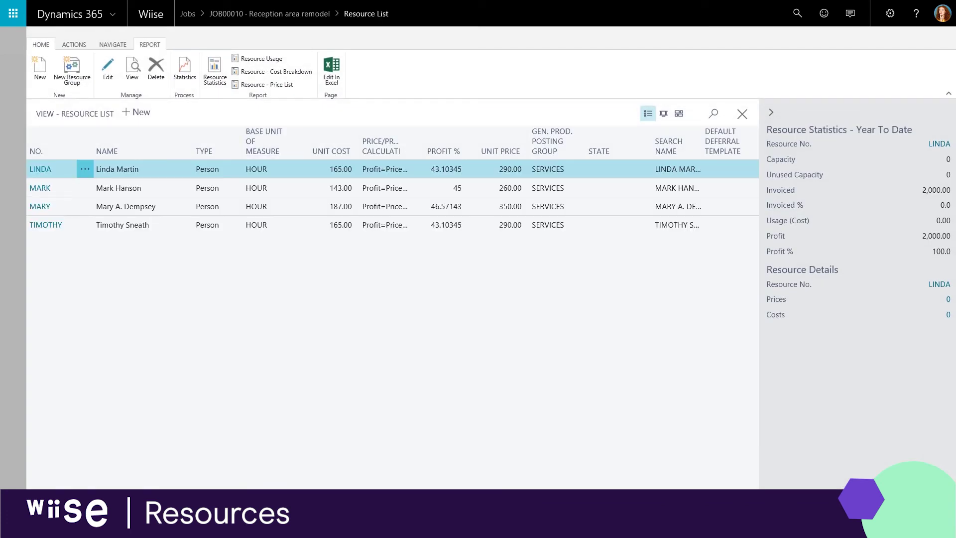
pyautogui.click(112, 45)
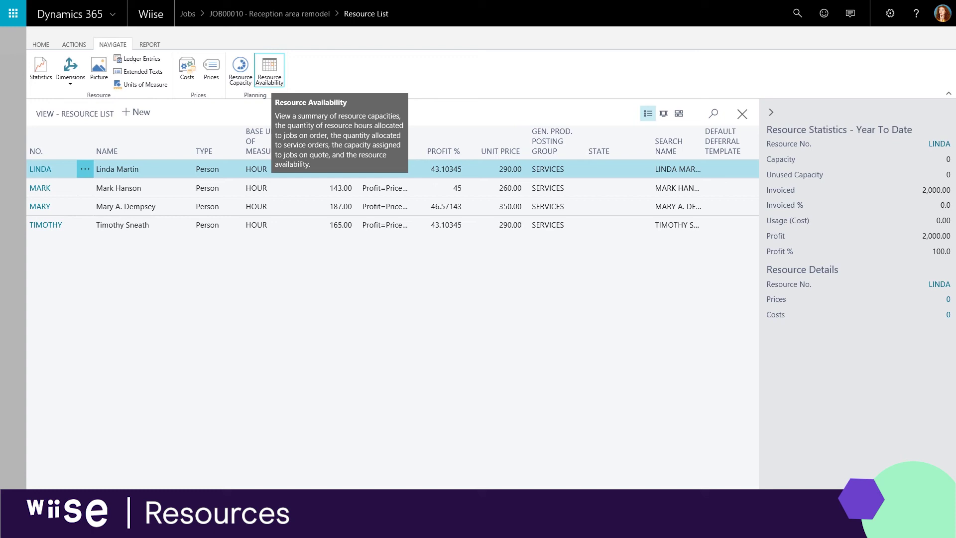
pyautogui.click(9, 114)
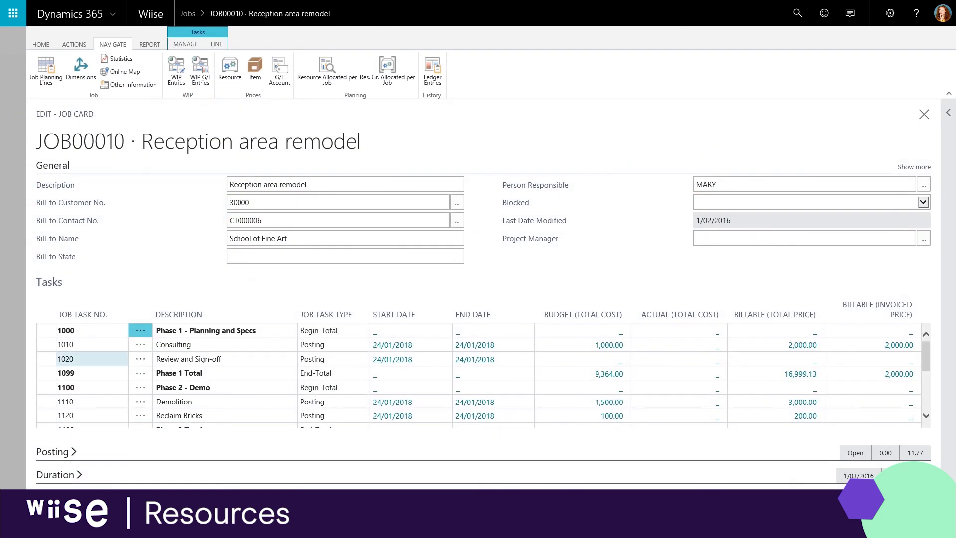
# - Expand Posting, review the available WIP Method options, then close the JOB00010 card
pyautogui.click(73, 452)
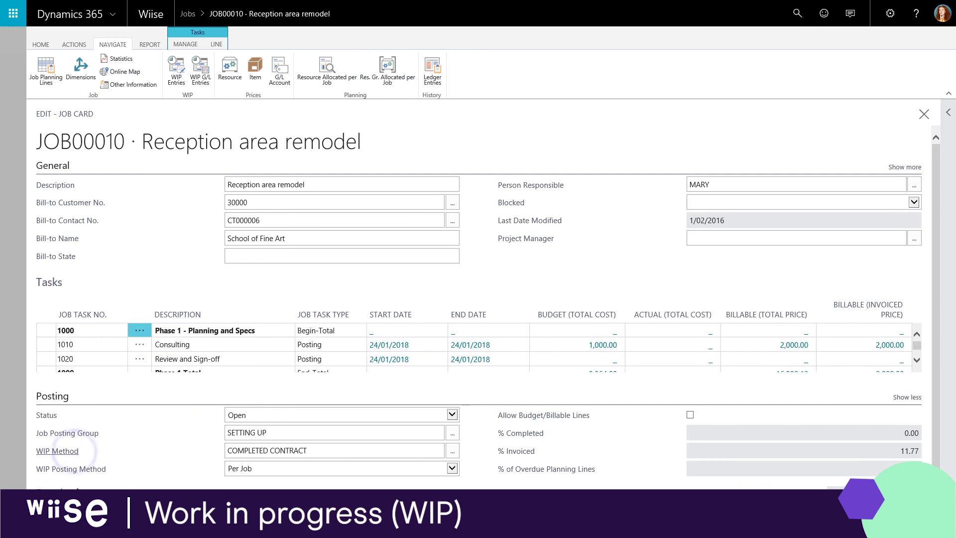
pyautogui.click(443, 450)
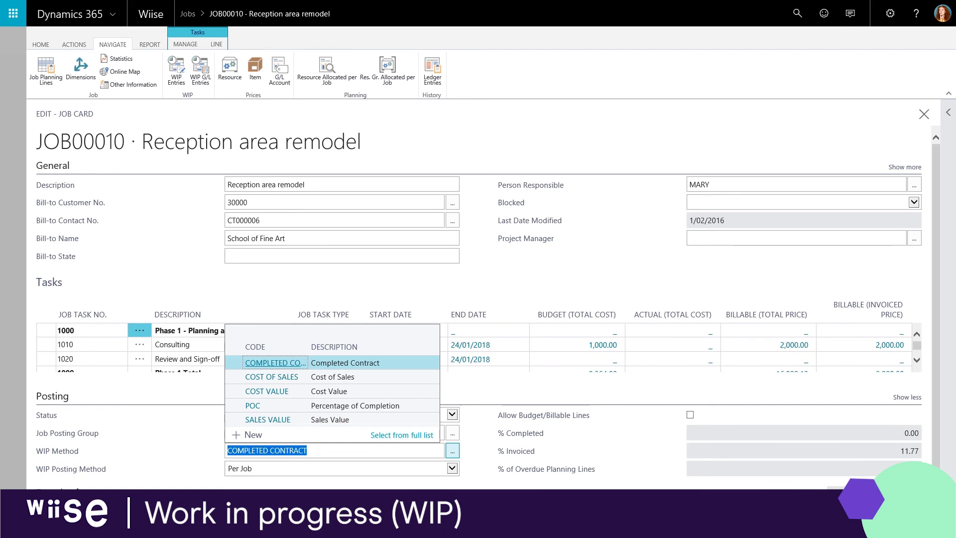
pyautogui.click(12, 312)
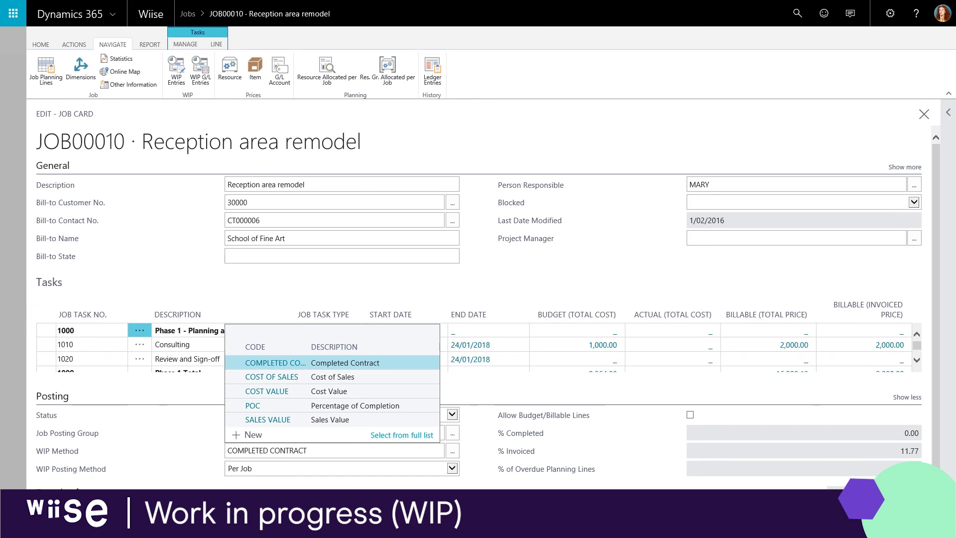
pyautogui.click(15, 317)
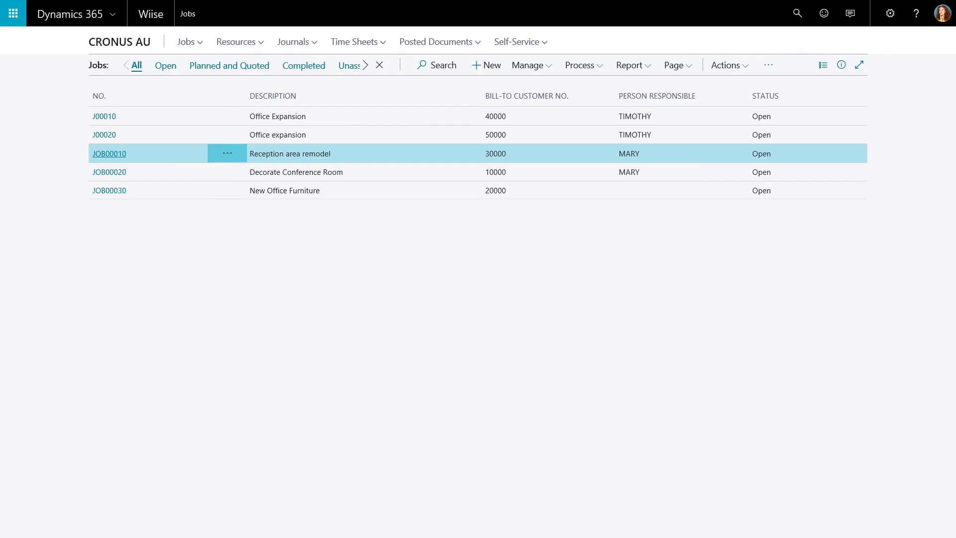
# - Return to the CRONUS AU role centre home page
pyautogui.click(119, 42)
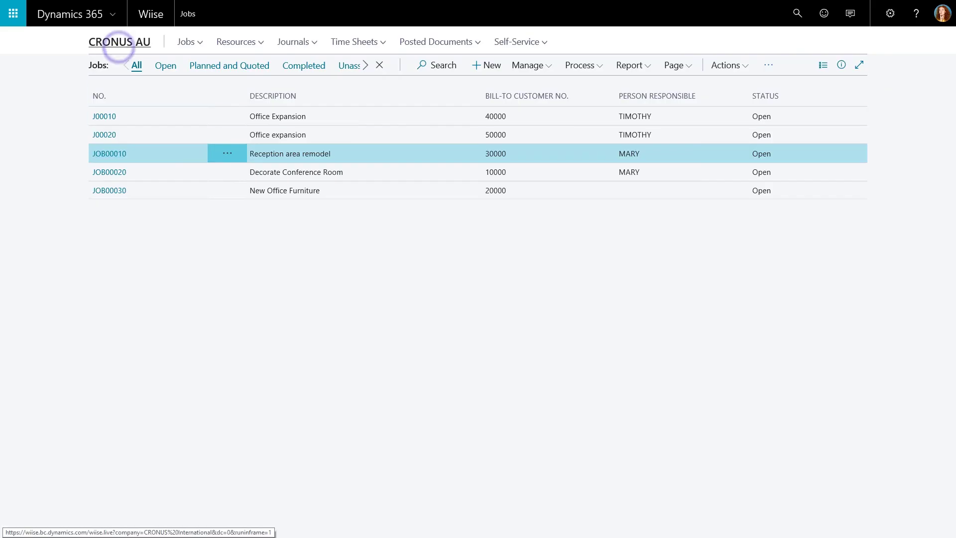